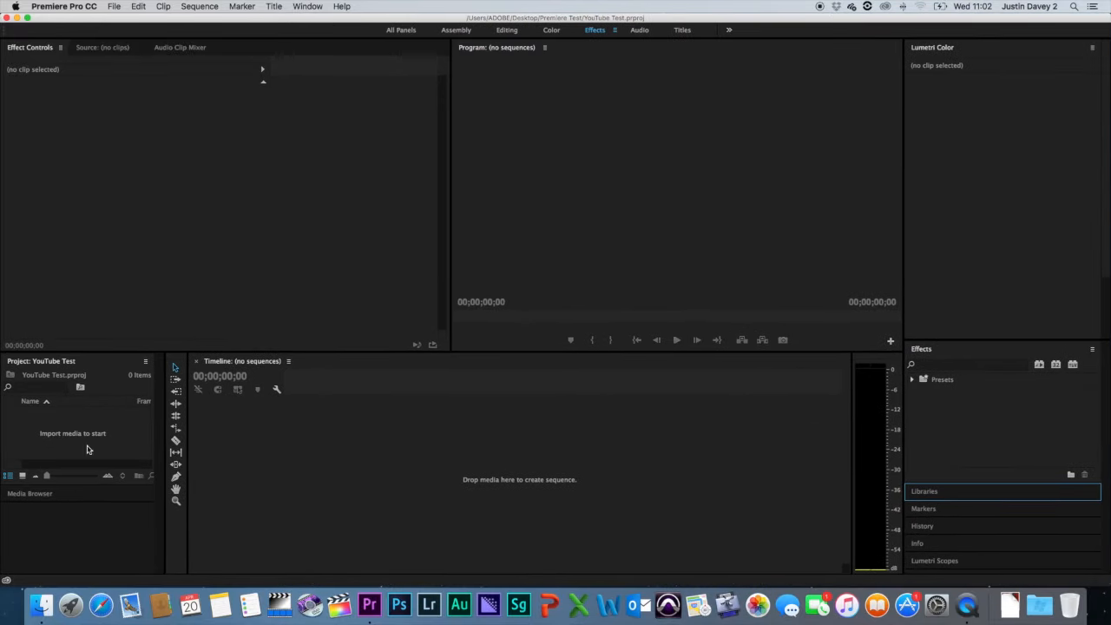
# - Start a media import and browse to the Research bits folder on the DATA drive
pyautogui.click(113, 7)
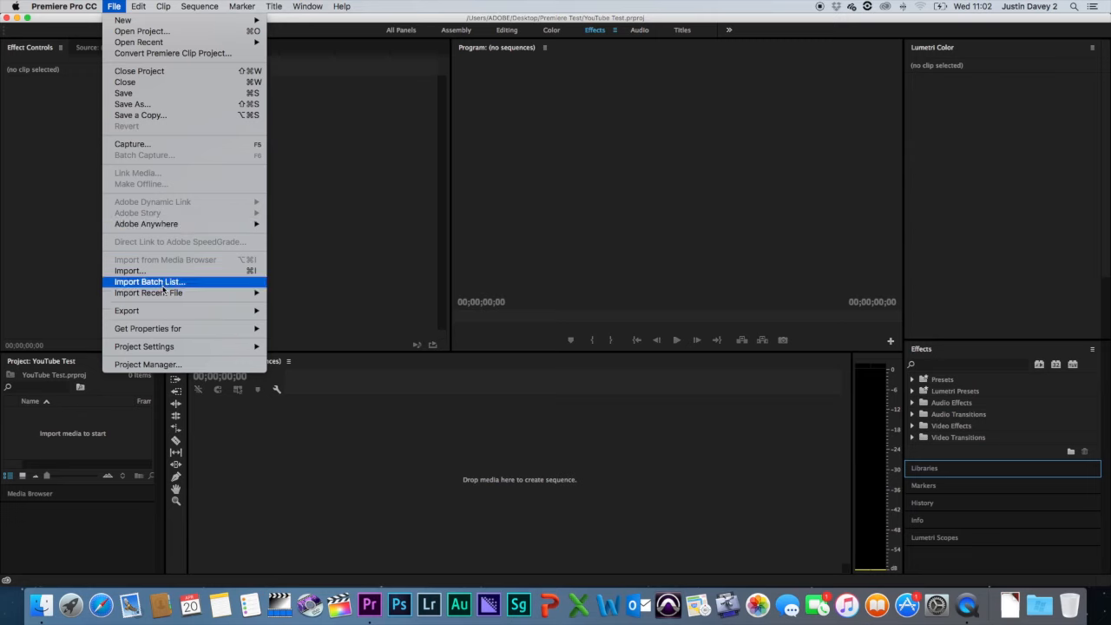
pyautogui.click(134, 271)
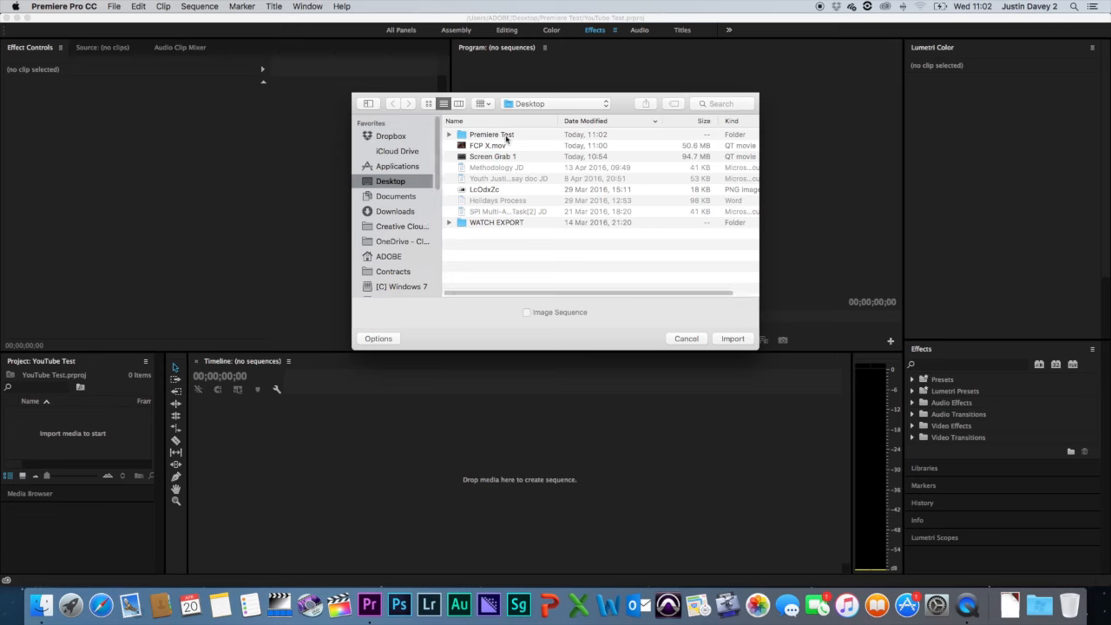
pyautogui.click(531, 105)
pyautogui.click(531, 105)
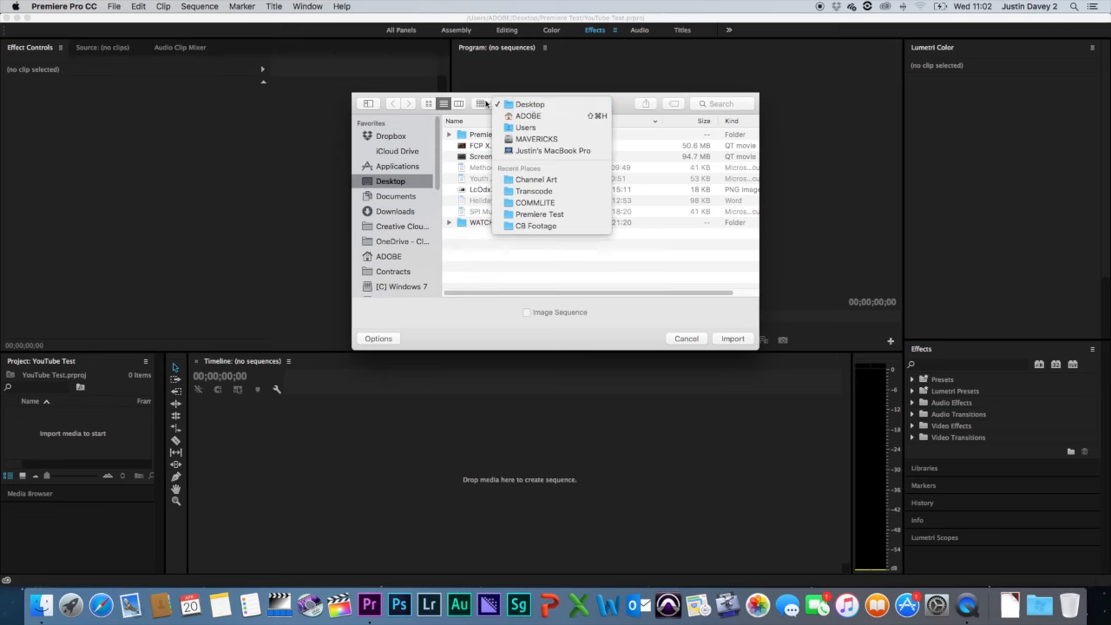
pyautogui.moveTo(440, 186); pyautogui.dragTo(440, 247)
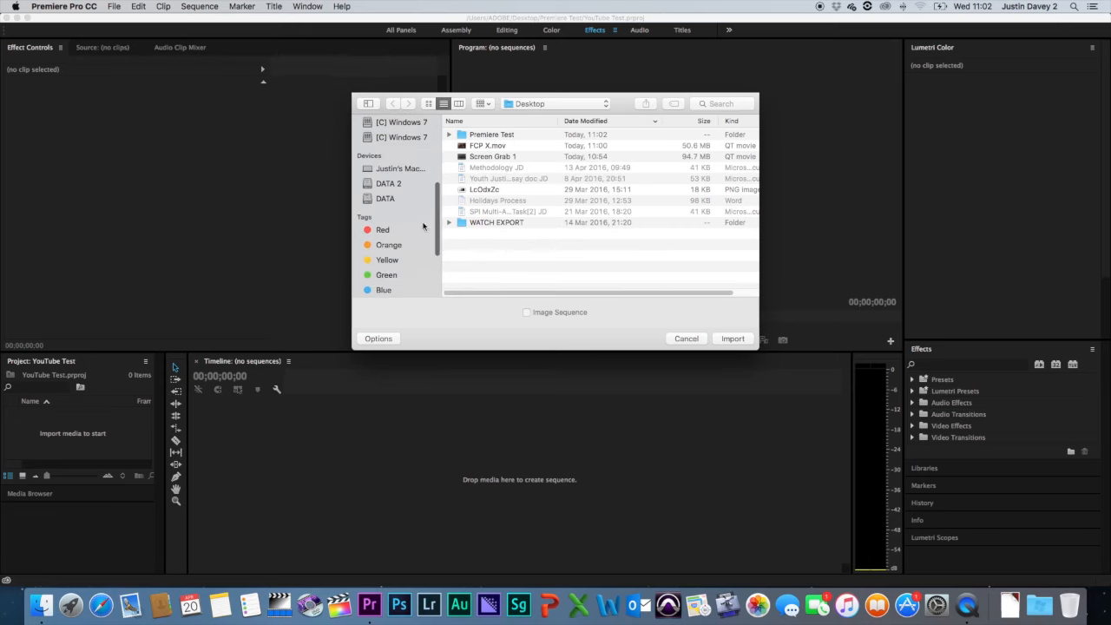
pyautogui.click(385, 199)
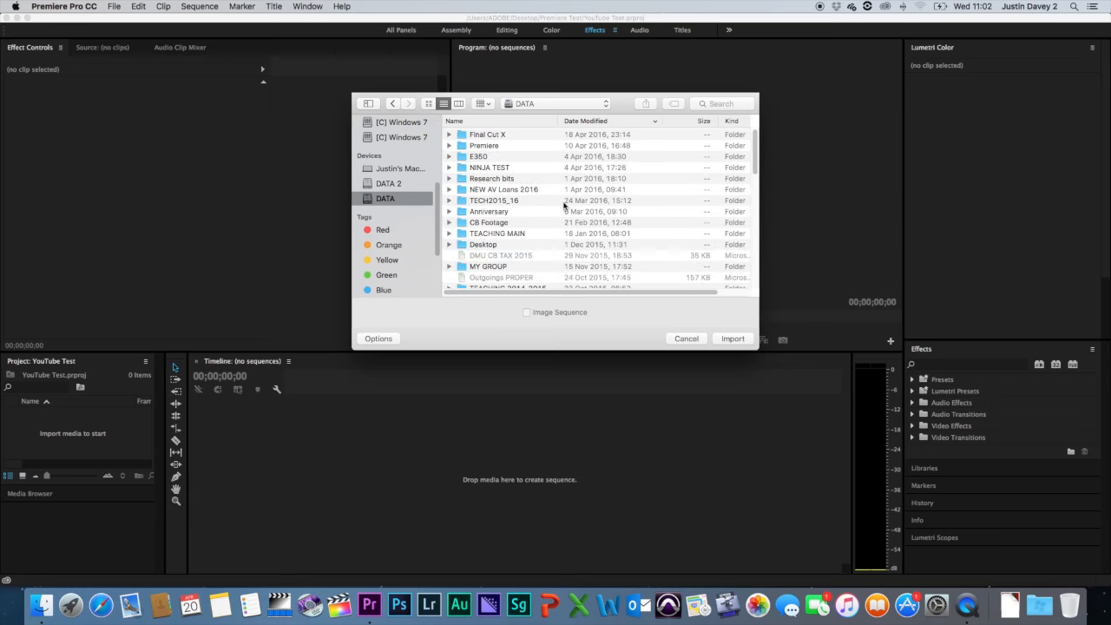
pyautogui.click(510, 179)
pyautogui.doubleClick(511, 179)
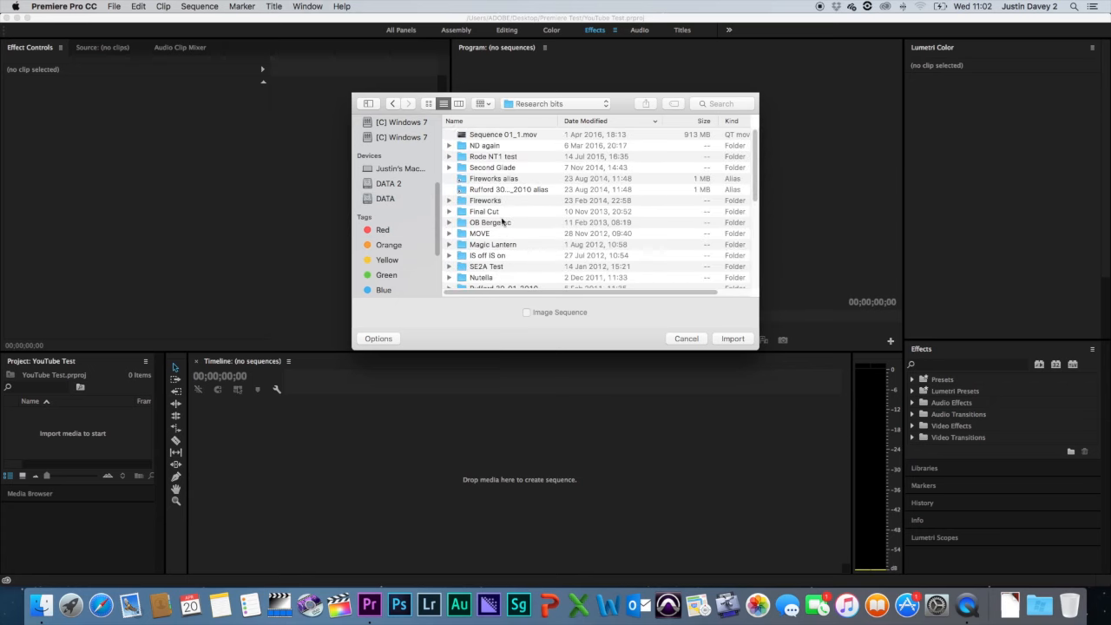
# - Sort the folder by name, open the Nutella folder in thumbnail view and import the clip MVI_3309.MOV
pyautogui.click(490, 124)
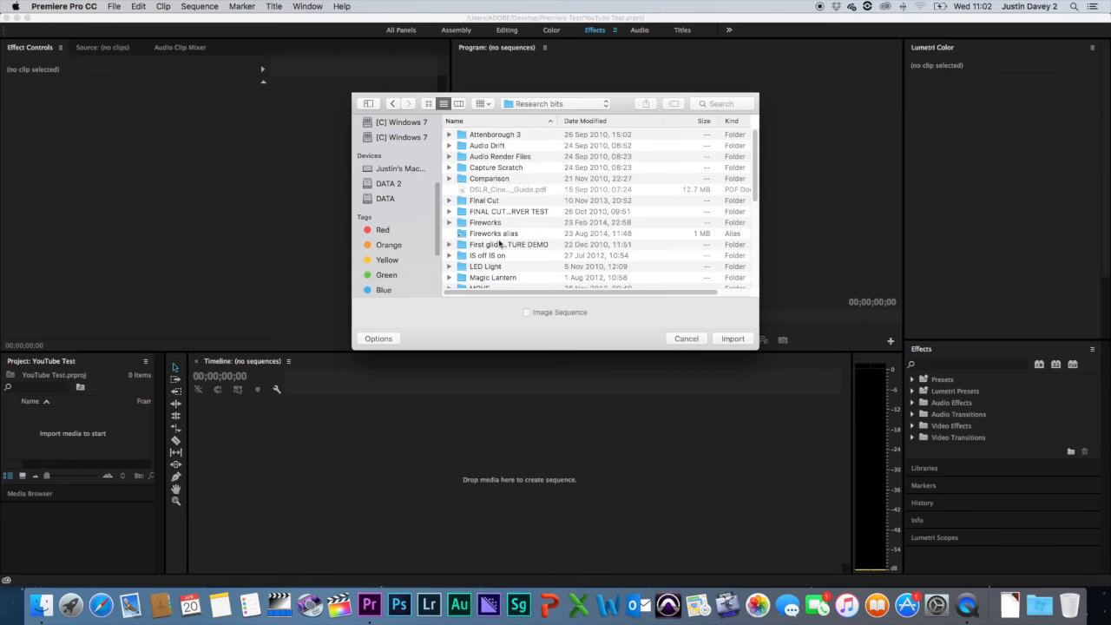
pyautogui.moveTo(753, 194); pyautogui.dragTo(754, 222)
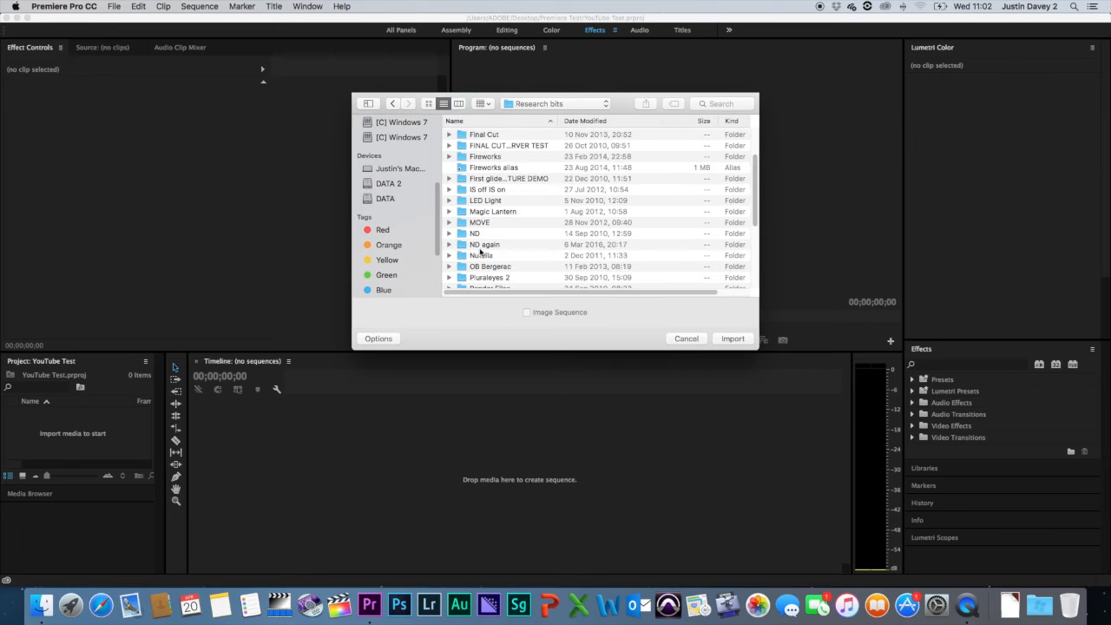
pyautogui.click(482, 254)
pyautogui.doubleClick(490, 256)
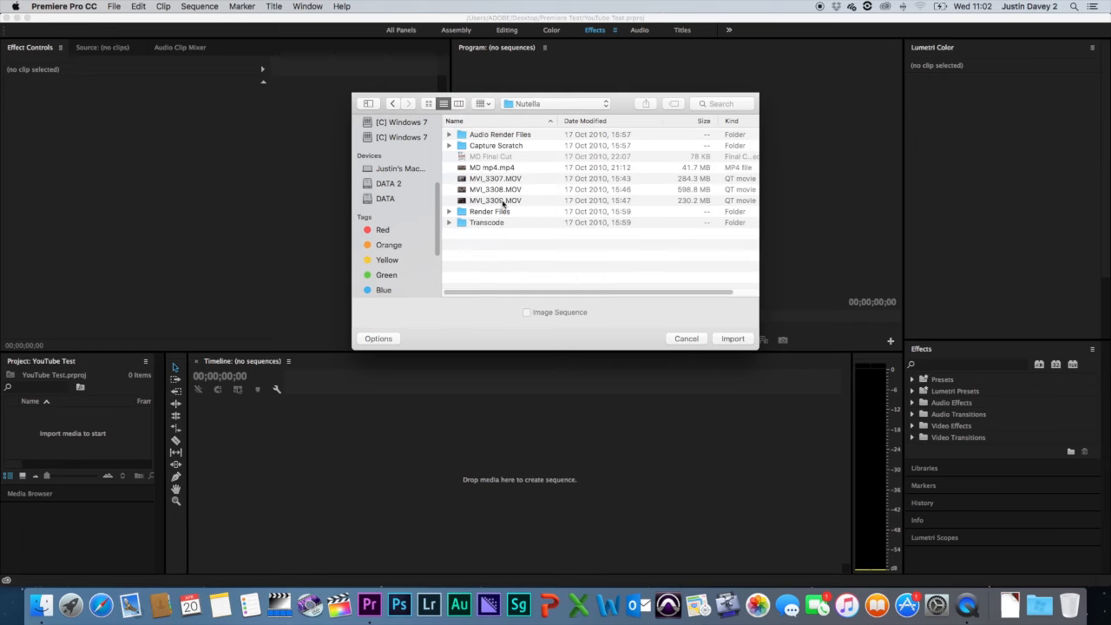
pyautogui.press('super+1')
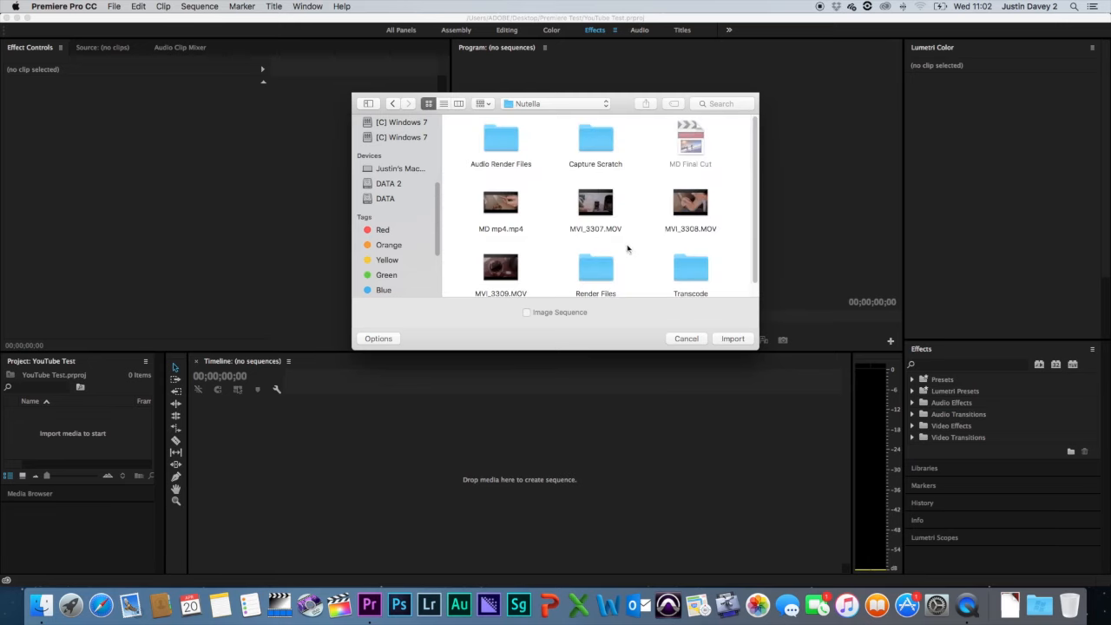
pyautogui.doubleClick(499, 269)
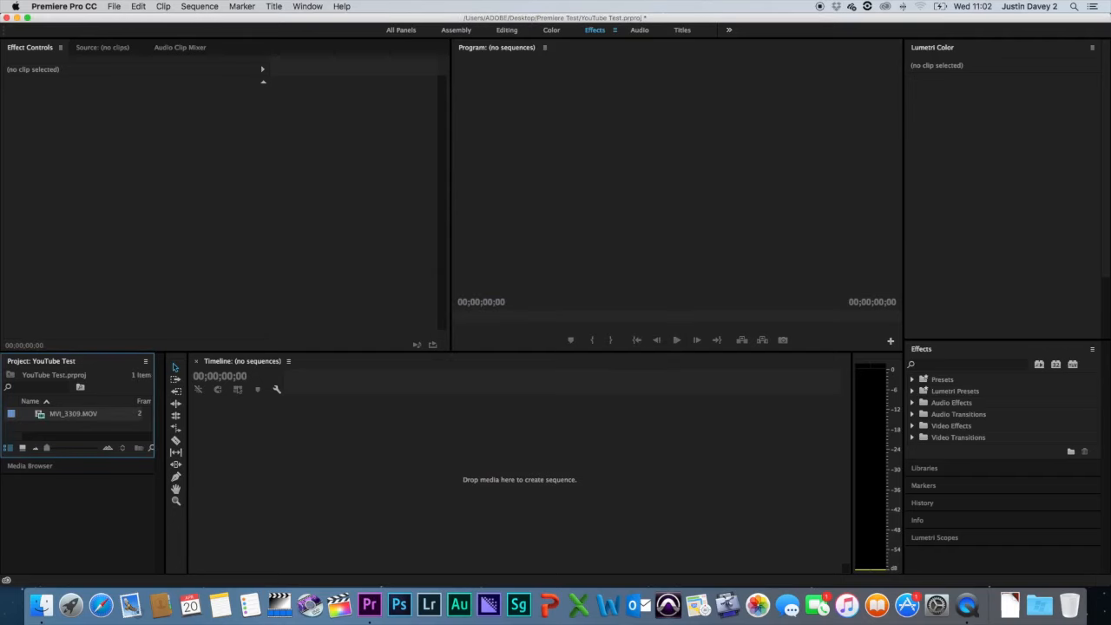
# - Create a sequence from MVI_3309.MOV and trim the clip's end to a length of about 30 seconds
pyautogui.moveTo(69, 418); pyautogui.dragTo(316, 431)
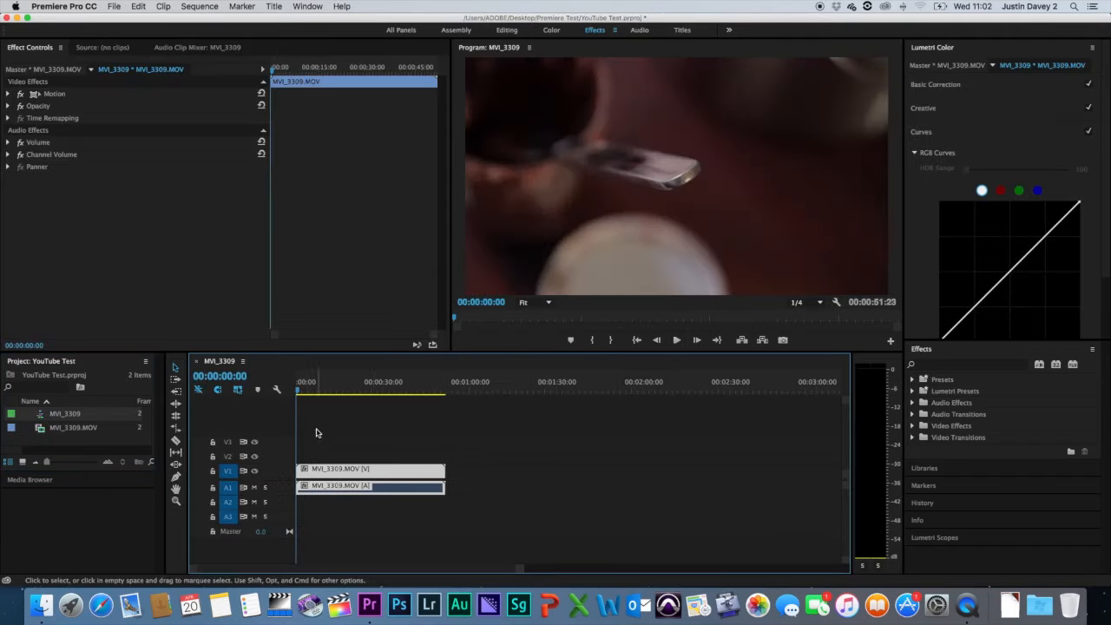
pyautogui.moveTo(443, 470); pyautogui.dragTo(377, 470)
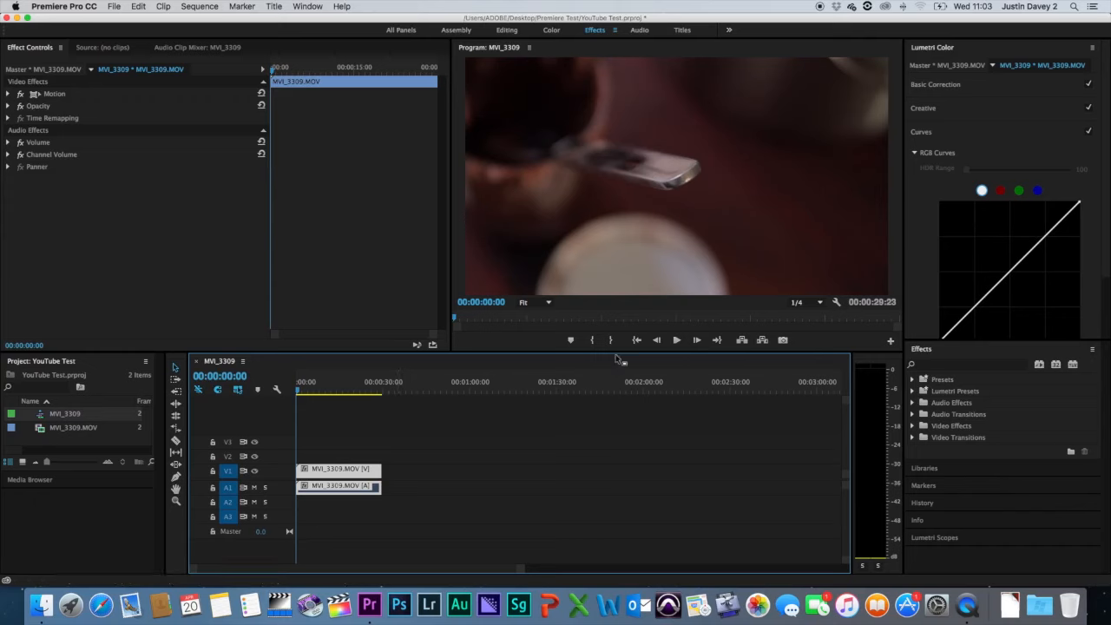
# - Mute the system sound and play the opening seconds of the sequence, pausing at intervals to check the footage
pyautogui.press('space')
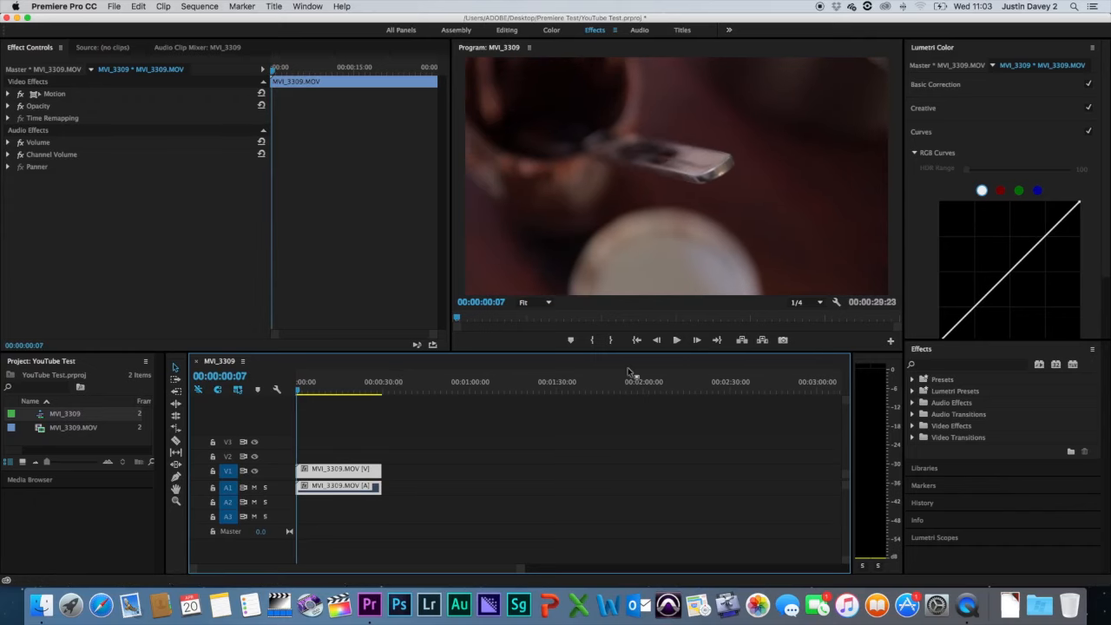
pyautogui.press('XF86AudioMute')
pyautogui.press('space')
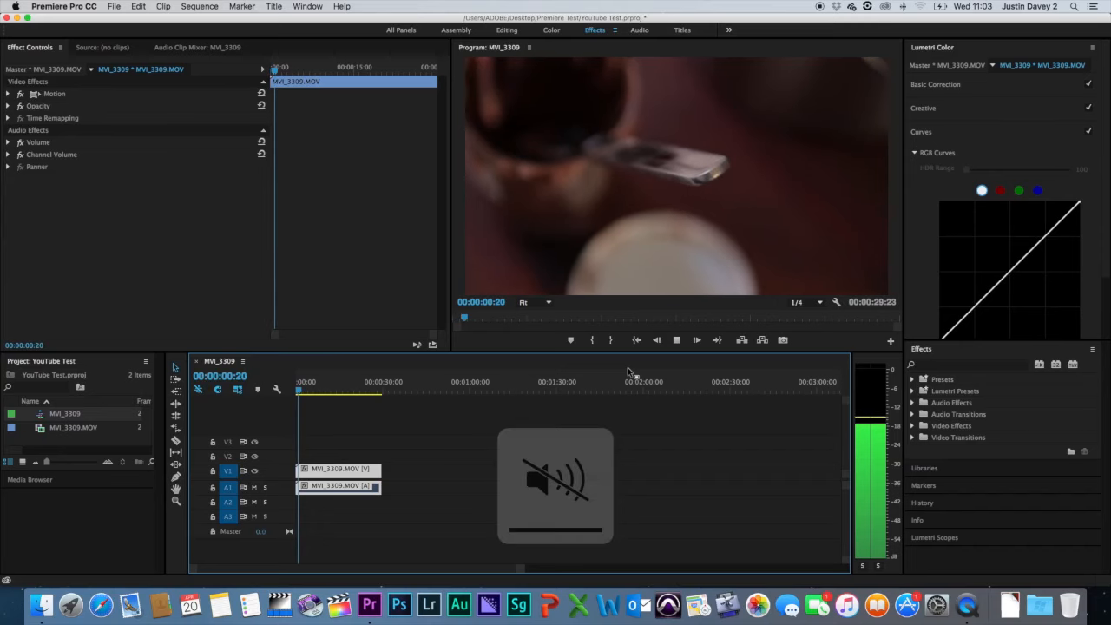
pyautogui.press('space')
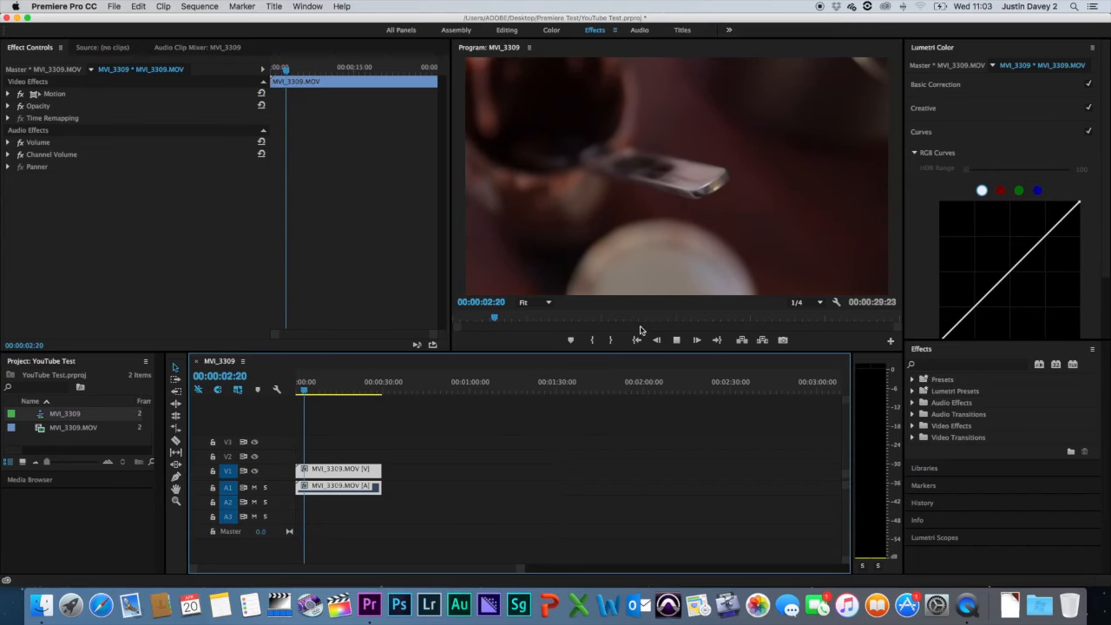
pyautogui.press('space')
pyautogui.press('space')
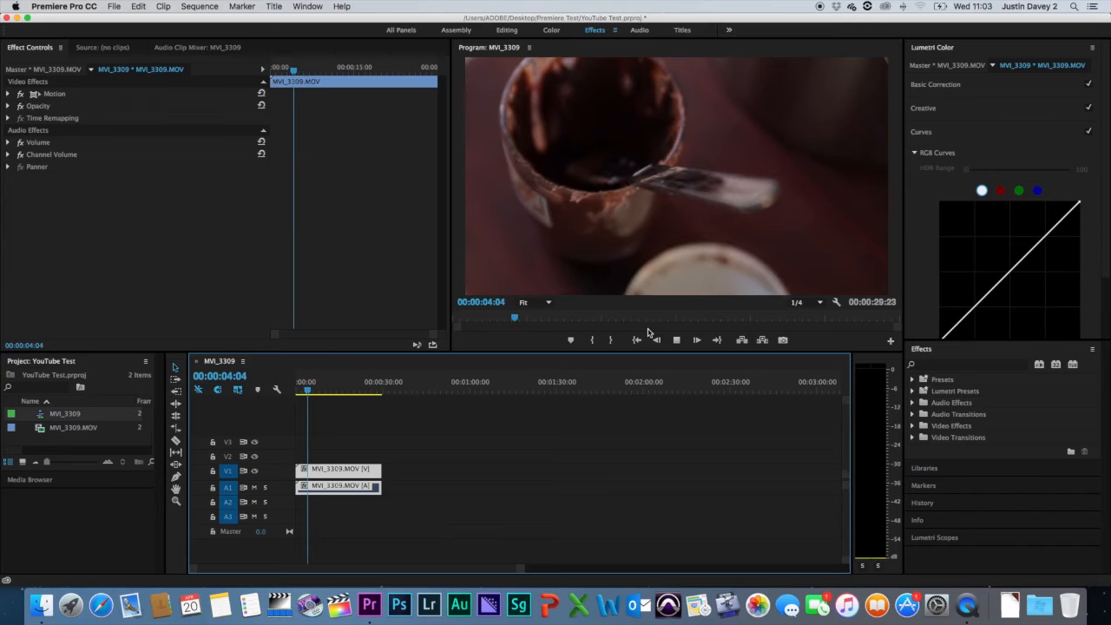
pyautogui.press('space')
pyautogui.press('space')
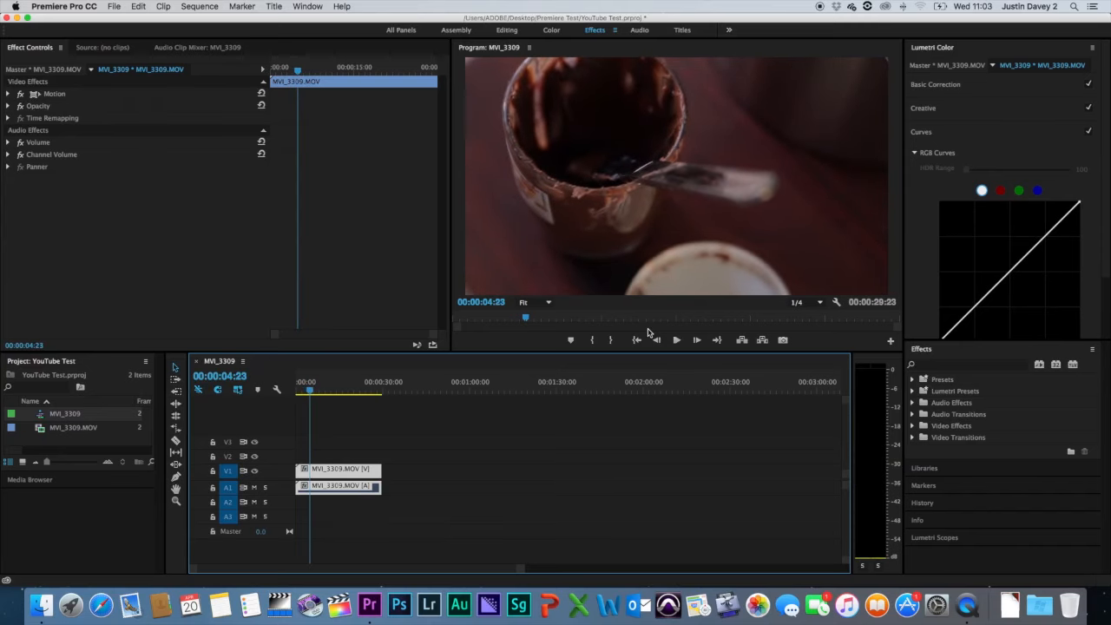
pyautogui.press('space')
pyautogui.press('space')
# - Set the program playback resolution to Full and play a few more seconds of the sequence
pyautogui.click(809, 303)
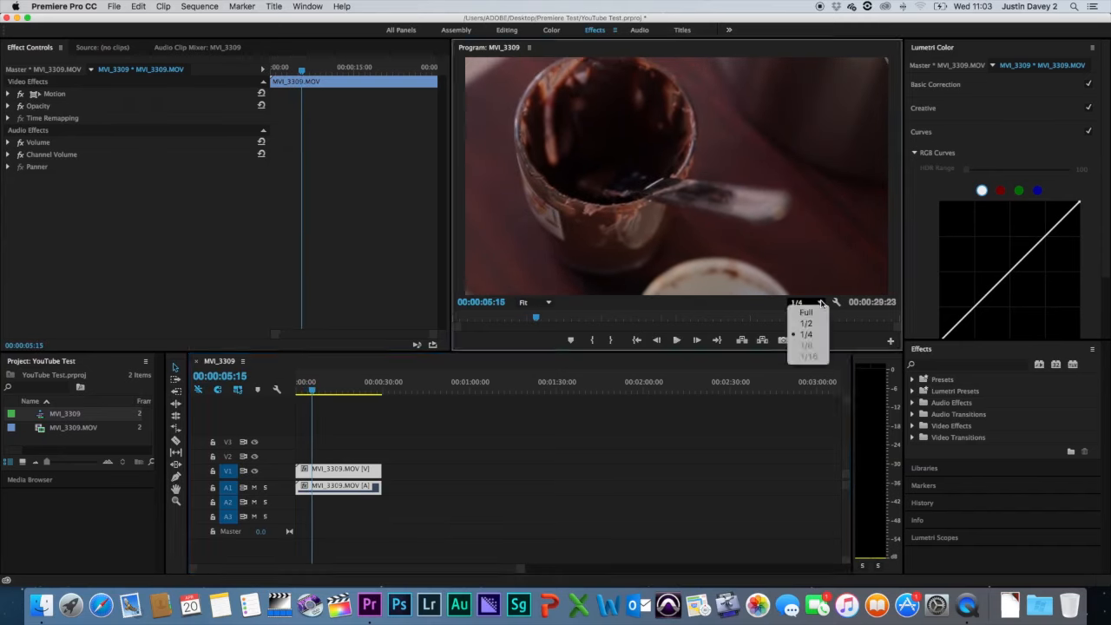
pyautogui.click(807, 312)
pyautogui.press('space')
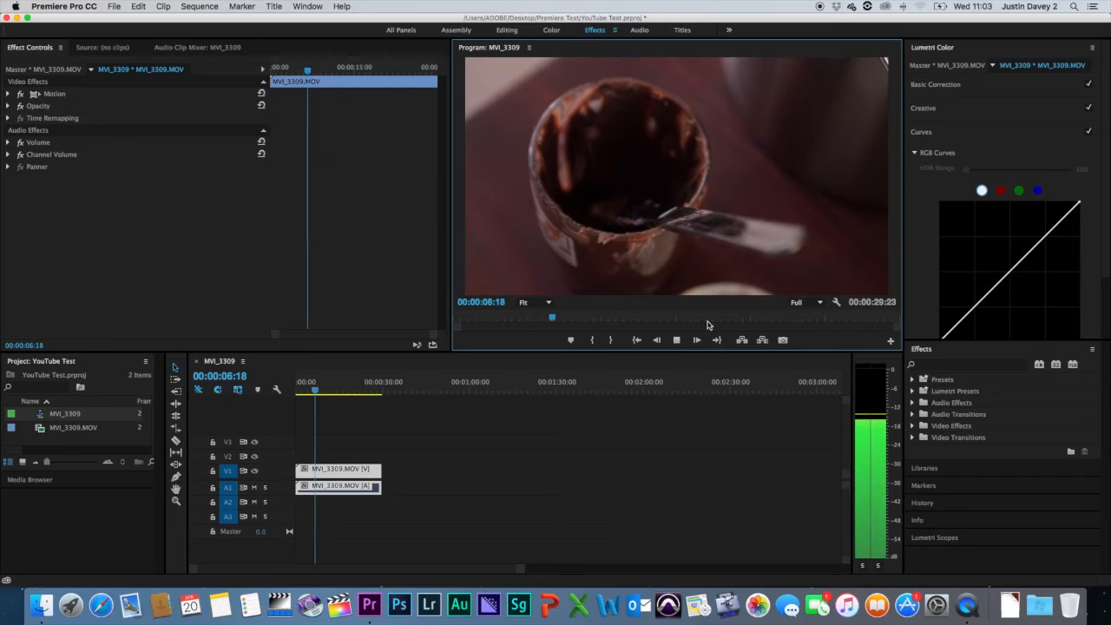
pyautogui.press('space')
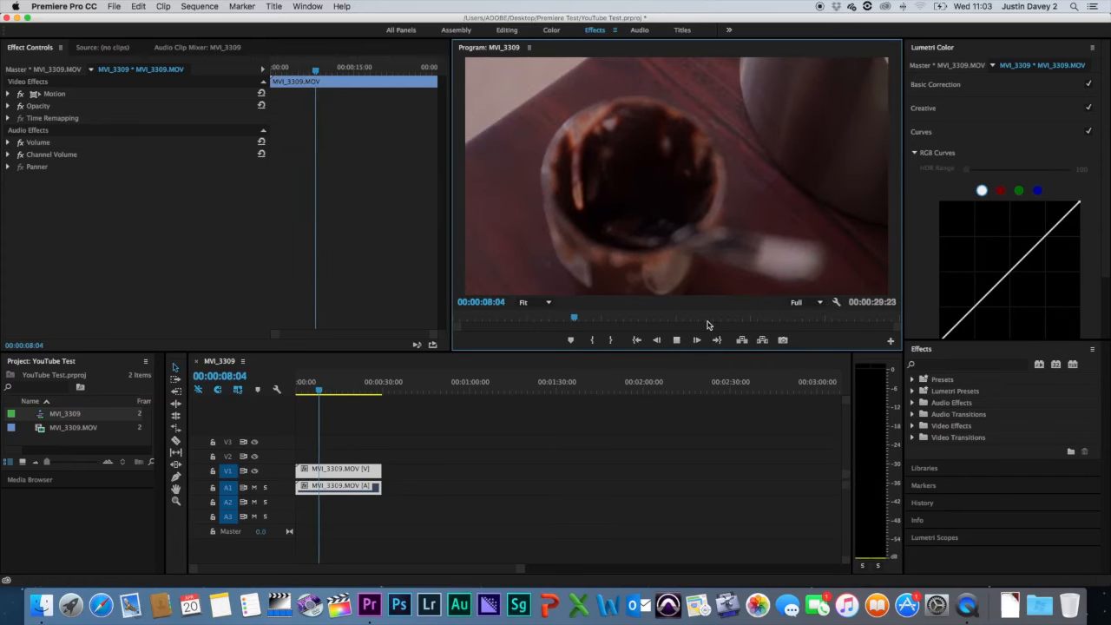
pyautogui.press('space')
# - Return the playhead to the sequence's start and brighten the clip by raising the upper part of its Lumetri RGB curve
pyautogui.moveTo(580, 318); pyautogui.dragTo(455, 320)
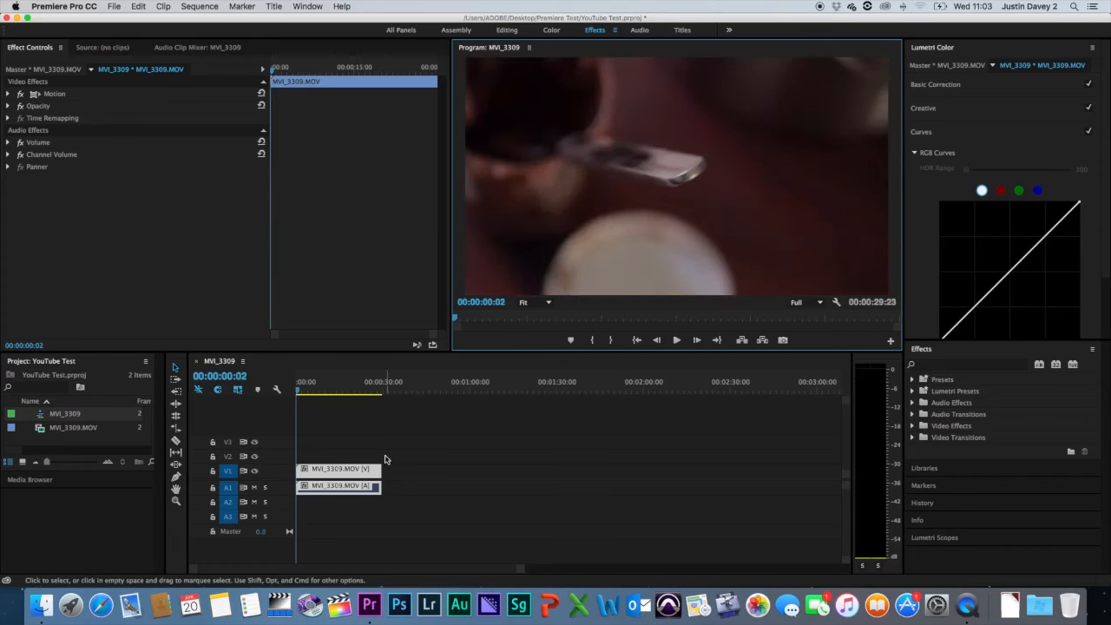
pyautogui.doubleClick(362, 473)
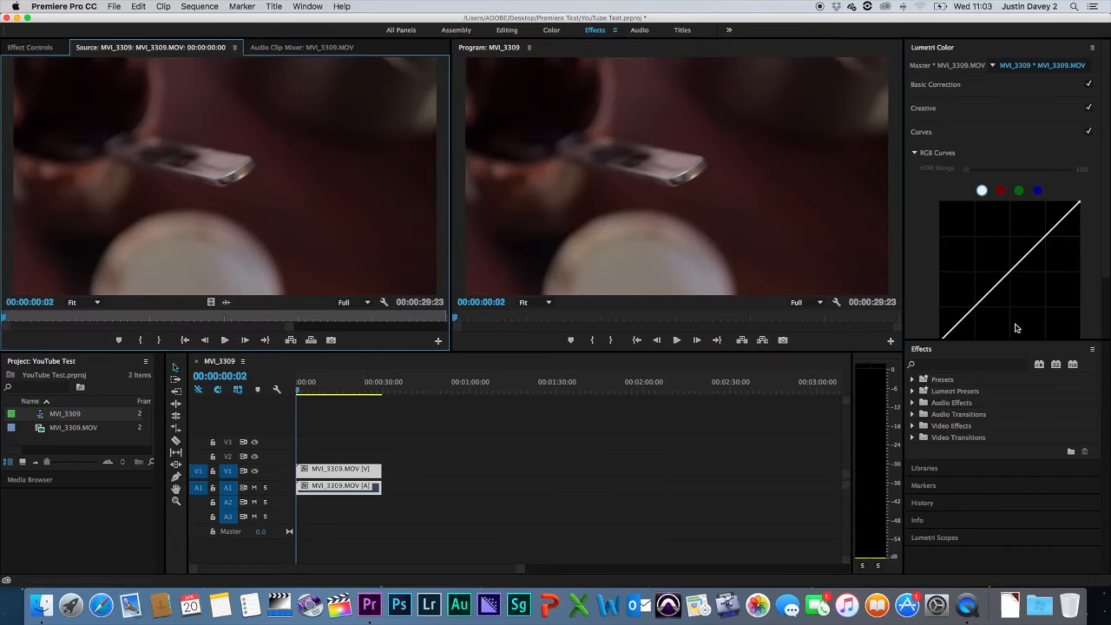
pyautogui.moveTo(1048, 242)
pyautogui.mouseDown()
pyautogui.moveTo(1042, 214)
pyautogui.moveTo(1071, 258)
pyautogui.moveTo(1046, 223)
pyautogui.mouseUp()
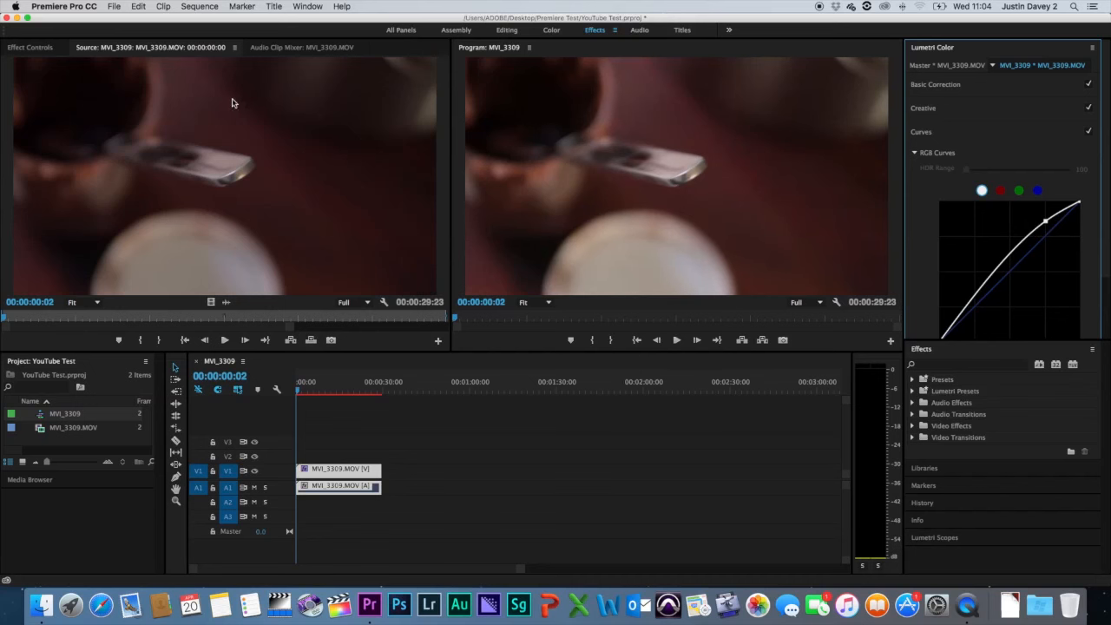
# - Deselect the clip, keep the MVI_3309 timeline active and open its media export settings
pyautogui.click(119, 7)
pyautogui.moveTo(158, 313)
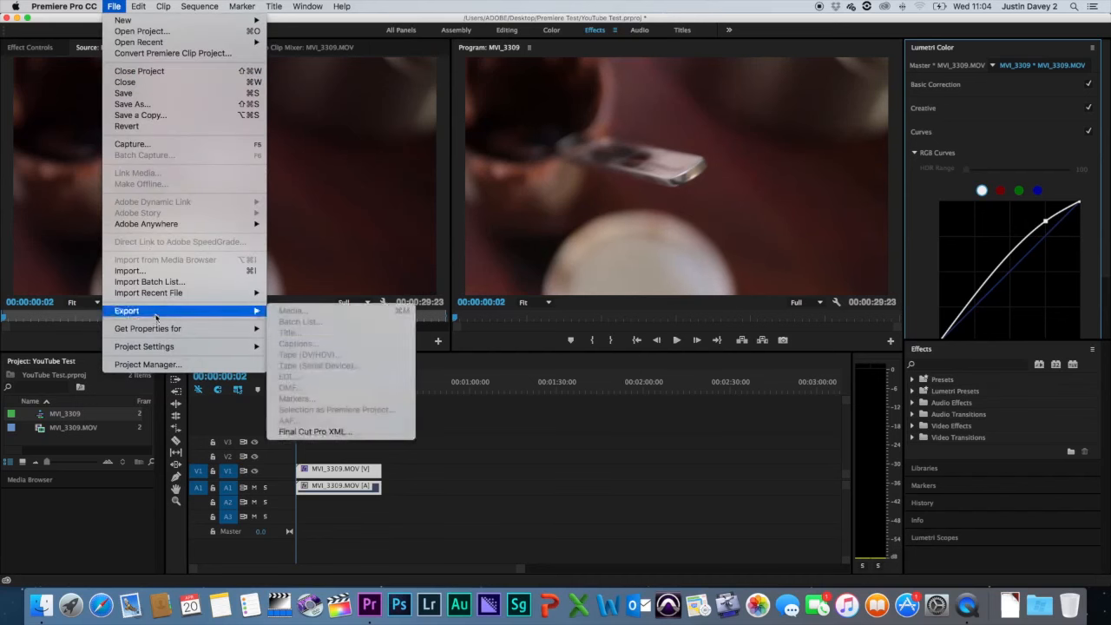
pyautogui.click(454, 414)
pyautogui.click(454, 414)
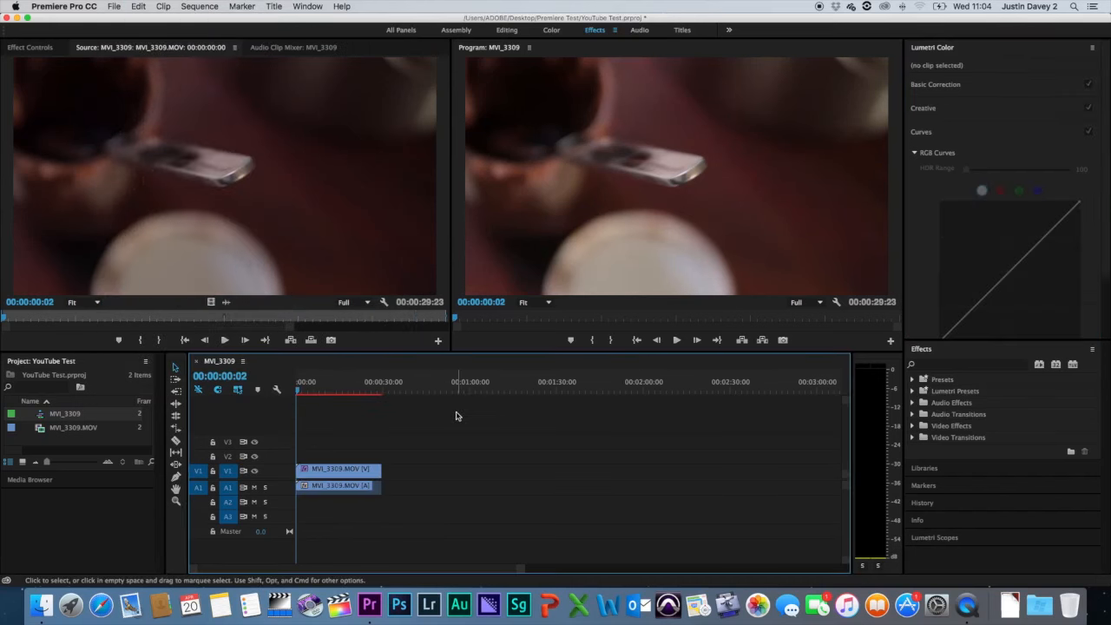
pyautogui.click(111, 6)
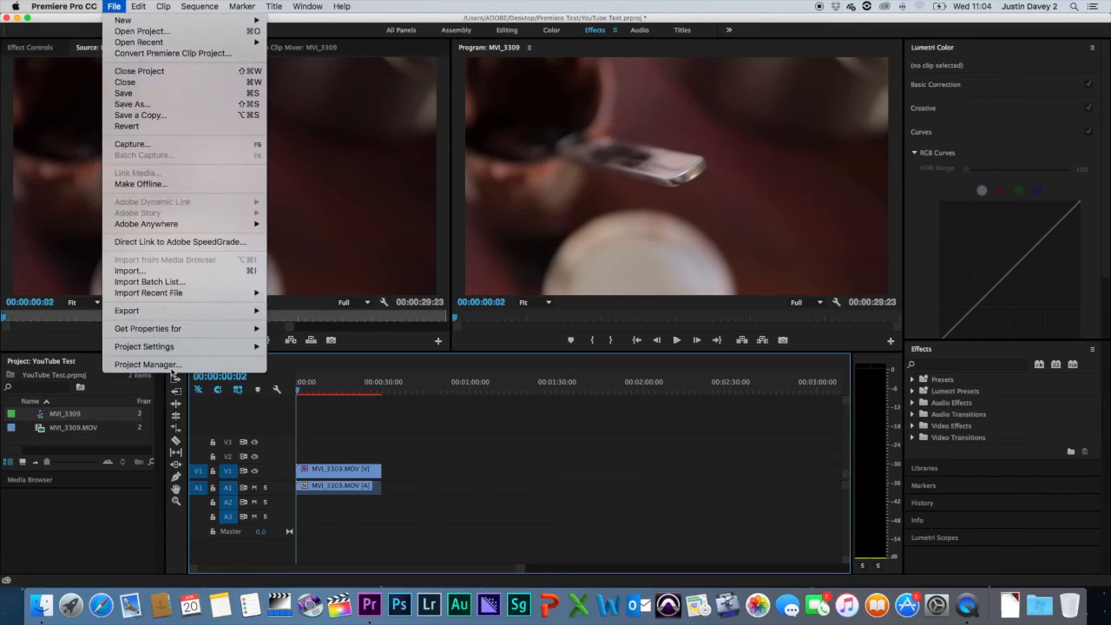
pyautogui.moveTo(175, 313)
pyautogui.click(286, 311)
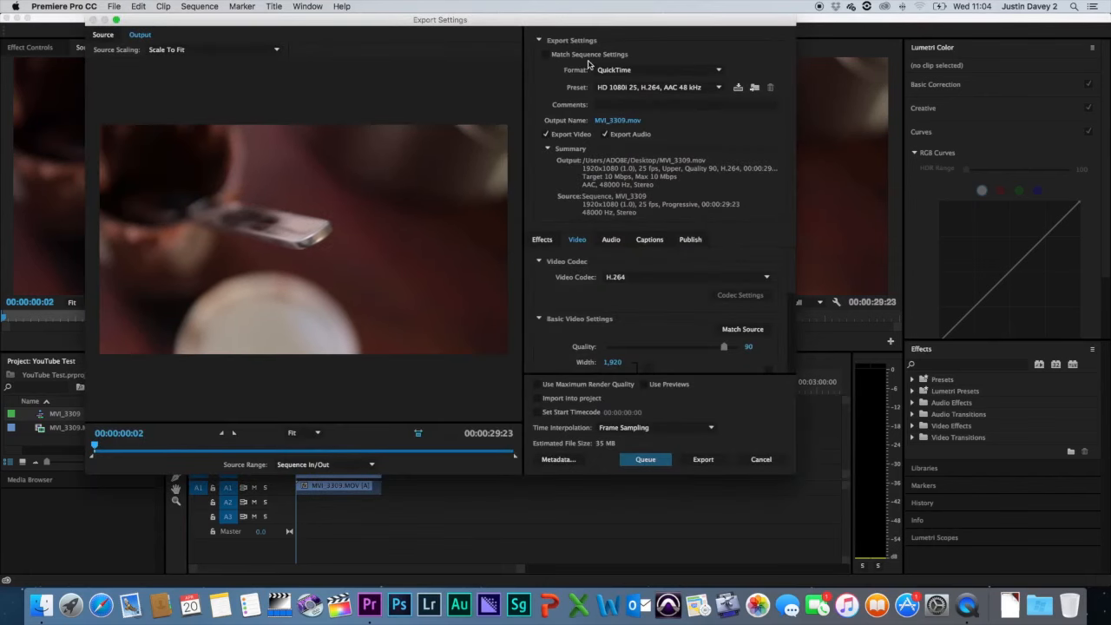
# - Apply the H264 MATCHING FCP X preset to the QuickTime export and review its video settings
pyautogui.click(676, 91)
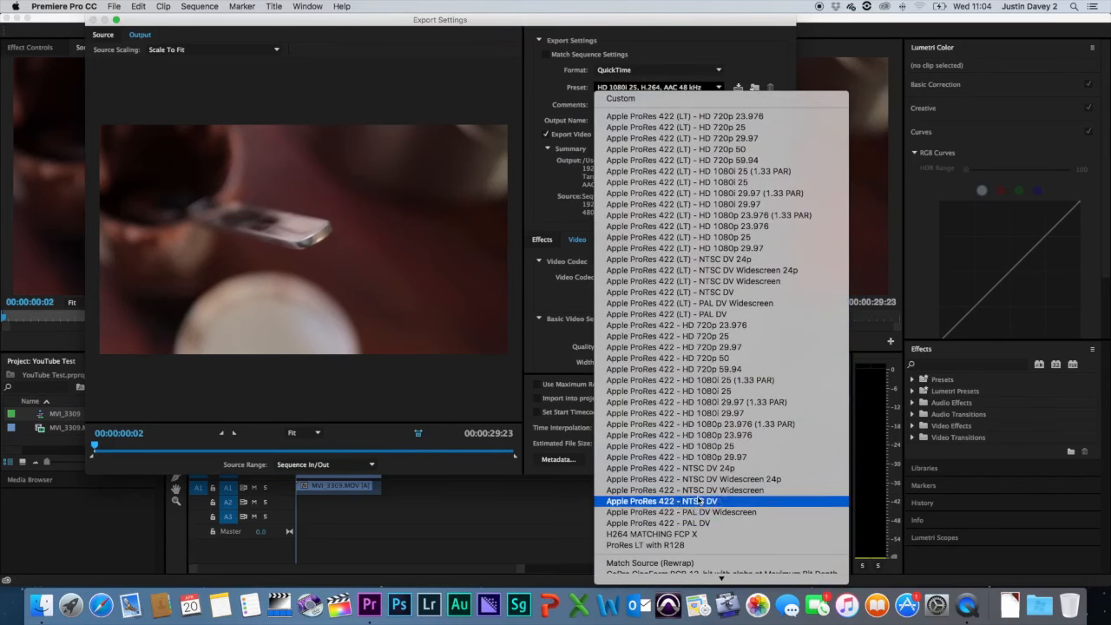
pyautogui.click(625, 535)
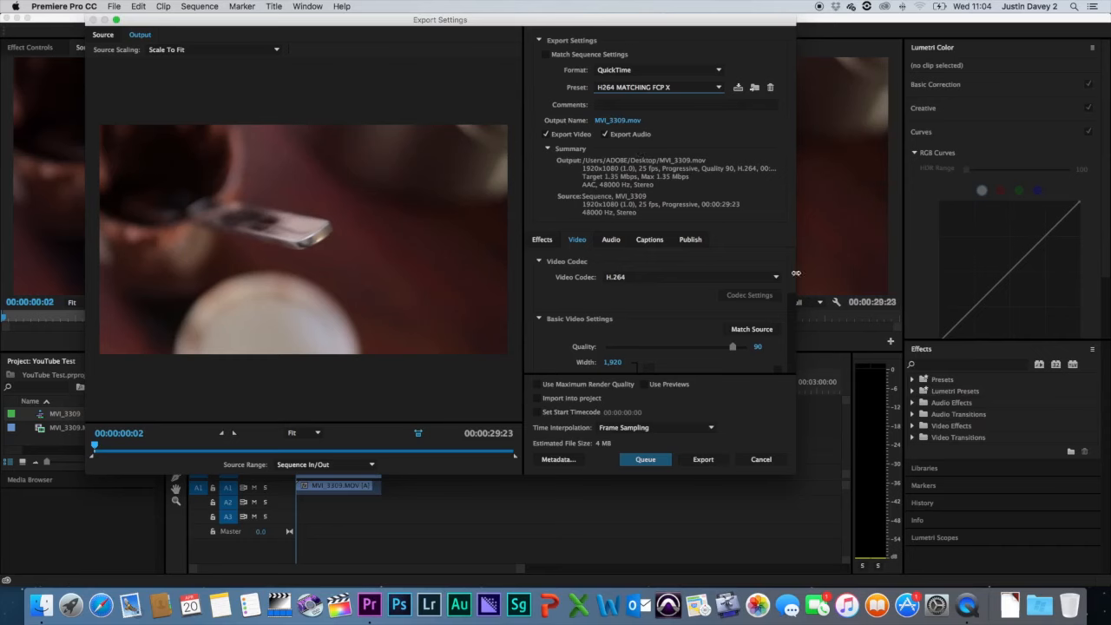
pyautogui.scroll(-2, 793, 282)
pyautogui.scroll(2, 793, 284)
# - Name the output file Premiere, save it to the Desktop and start the export
pyautogui.click(618, 121)
pyautogui.click(609, 122)
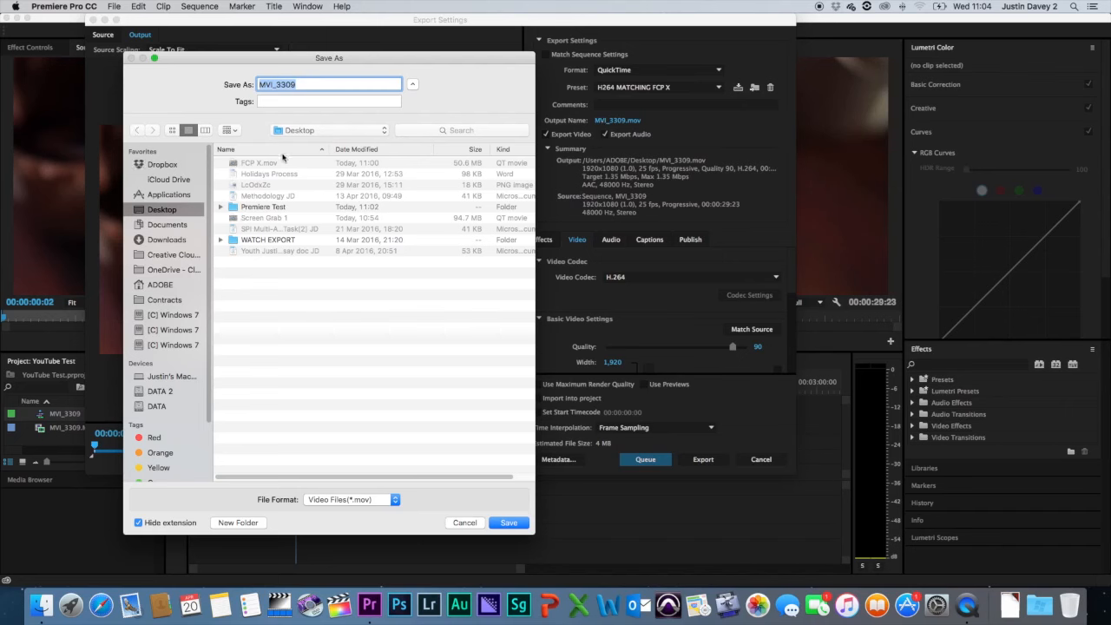
pyautogui.write('Premiere')
pyautogui.press('Return')
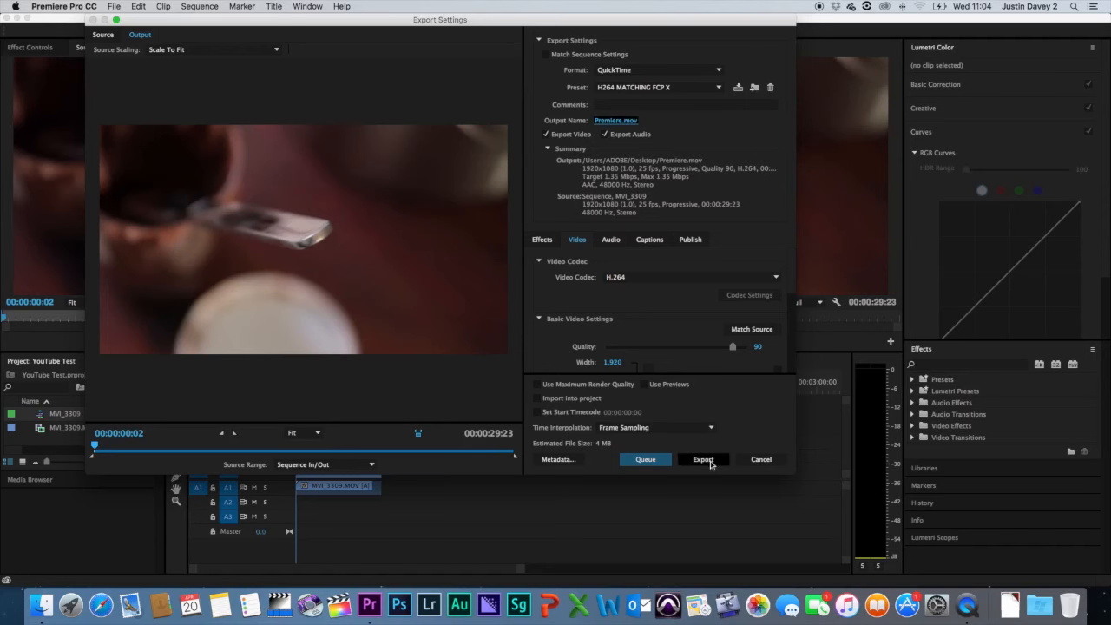
pyautogui.click(710, 463)
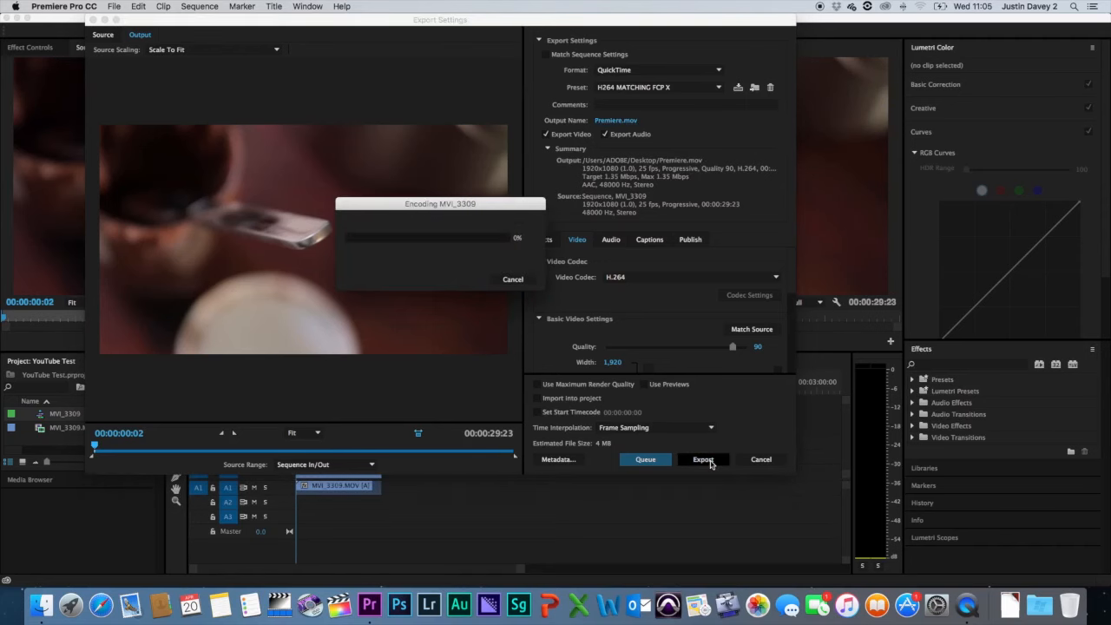